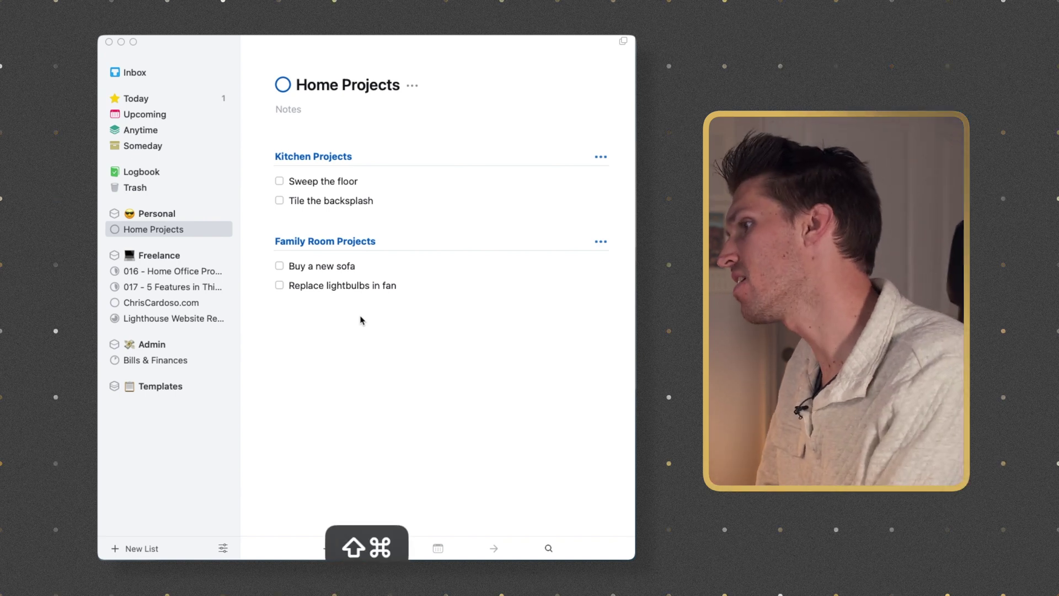
# Add a heading named "Bathroom Projects" to the Home Projects project
pyautogui.press('shift+super+n')
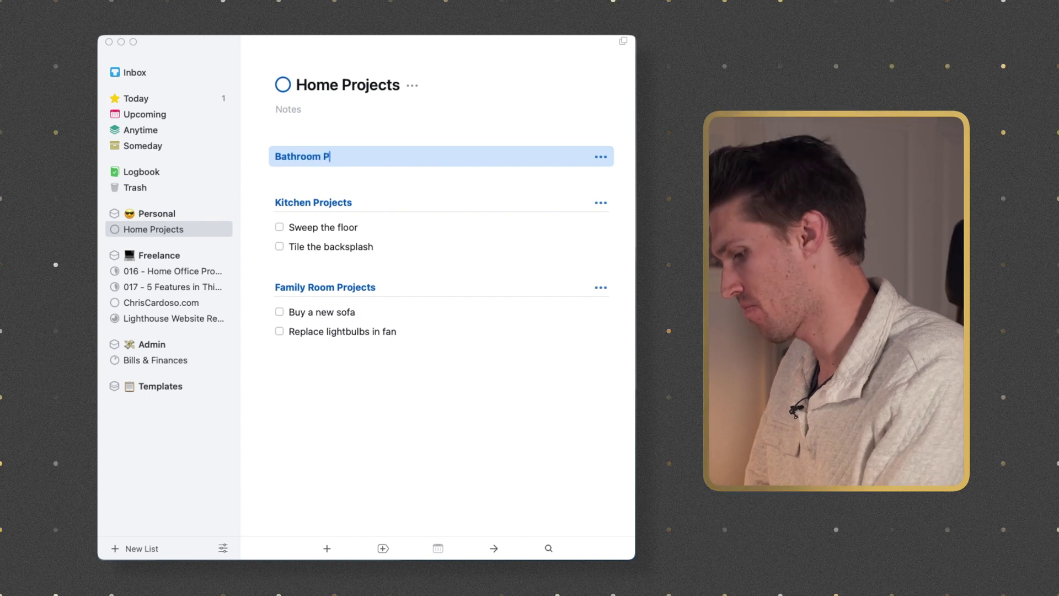
pyautogui.write('Bathroom Projects')
pyautogui.press('Return')
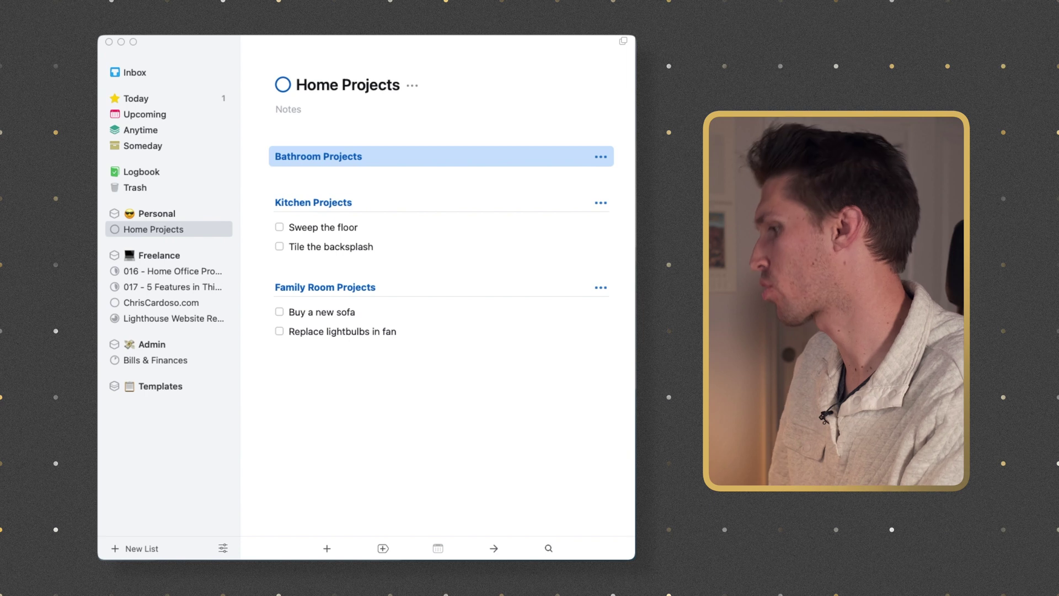
# Add the to-dos "Tile the shower" and "Replace sink pipes" under the Bathroom Projects heading
pyautogui.press('super+n')
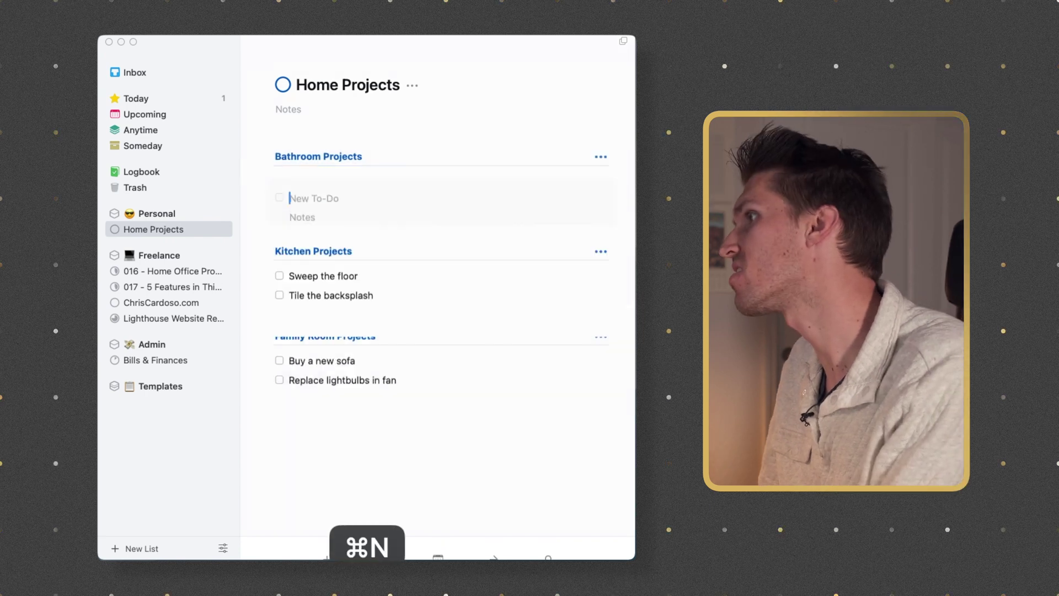
pyautogui.write('Tile the shower')
pyautogui.press('super+n')
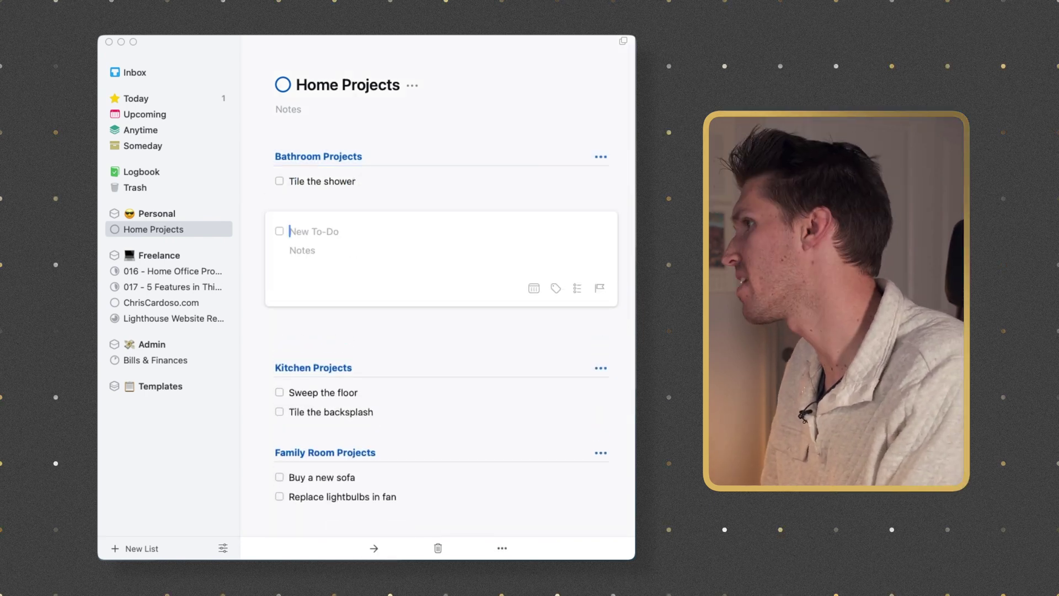
pyautogui.write('Replace sink pipes')
pyautogui.press('Return')
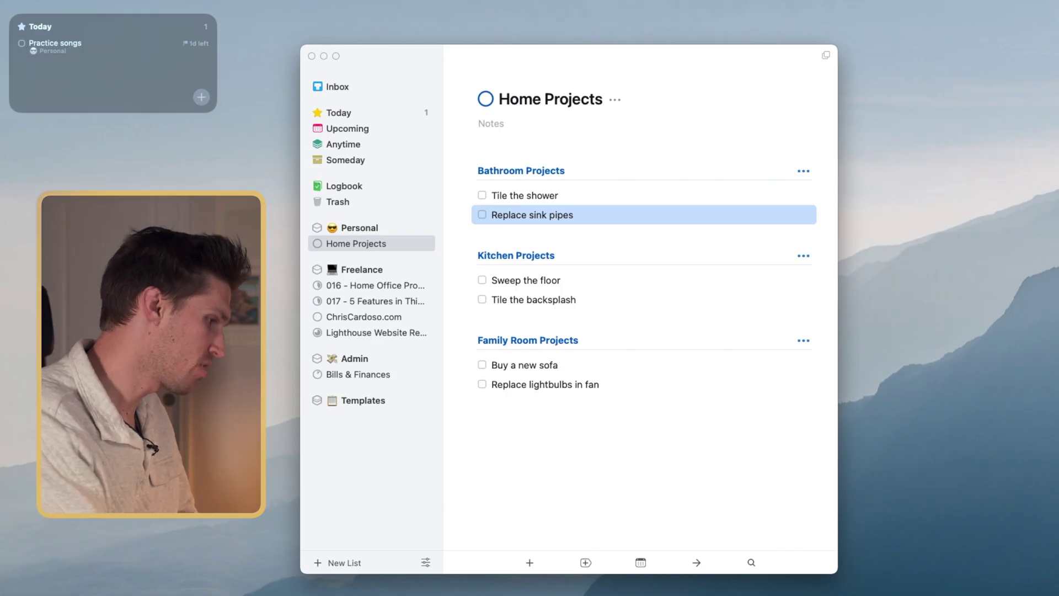
# Schedule the "Replace sink pipes" to-do for Today and reschedule it to Dec 15 with a 3pm reminder
pyautogui.press('super+t')
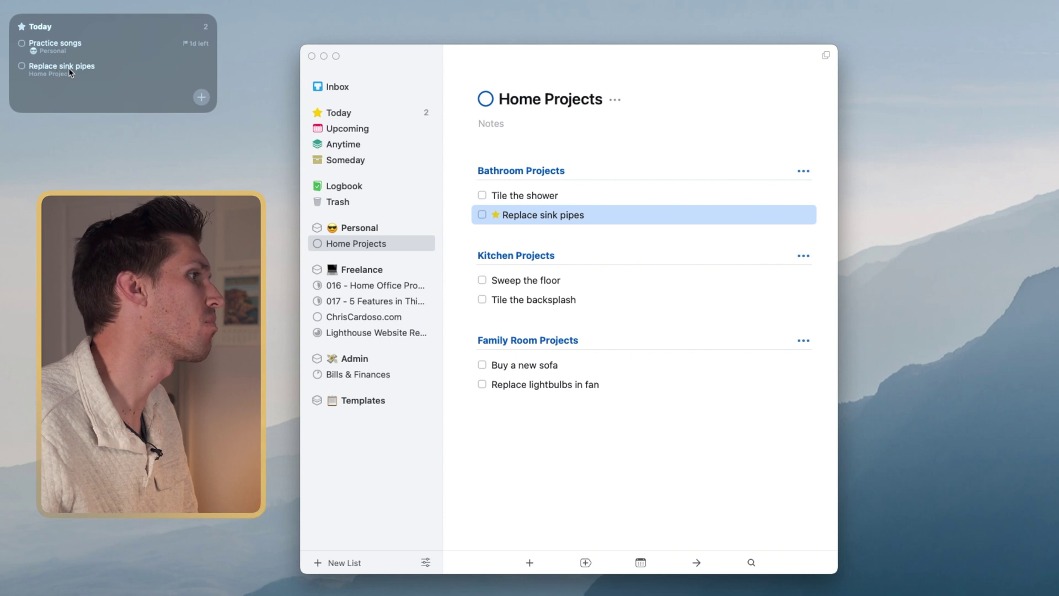
pyautogui.press('super')
pyautogui.press('super+s')
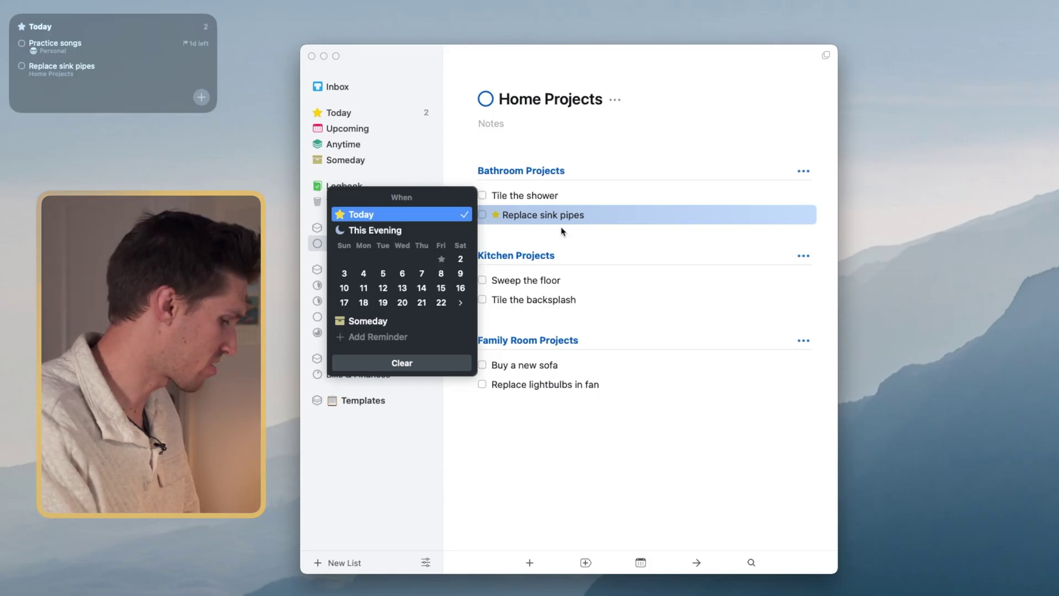
pyautogui.write('d')
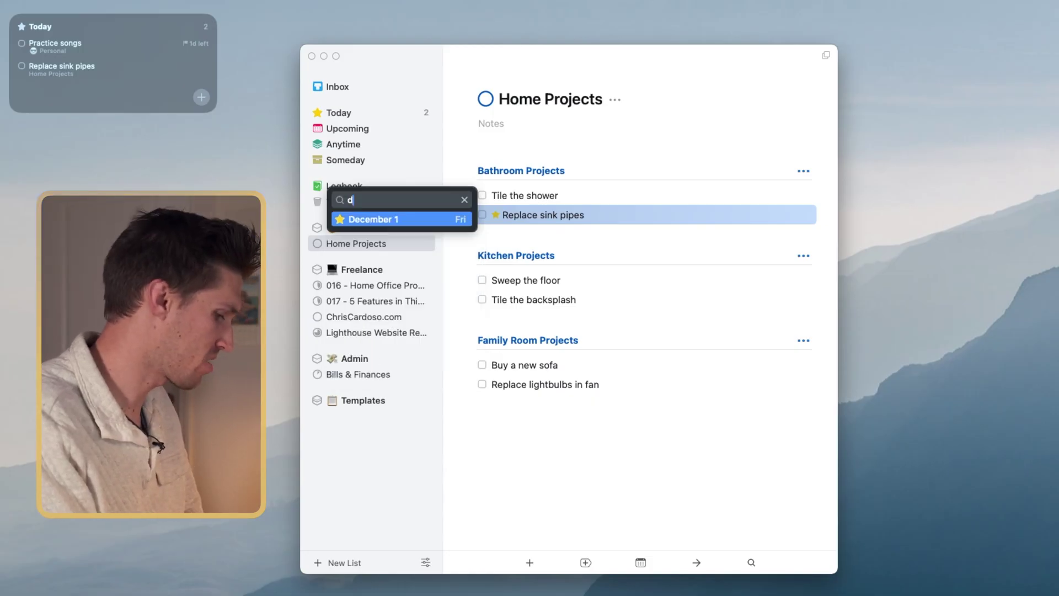
pyautogui.write('ec 15 3pm')
pyautogui.press('Return')
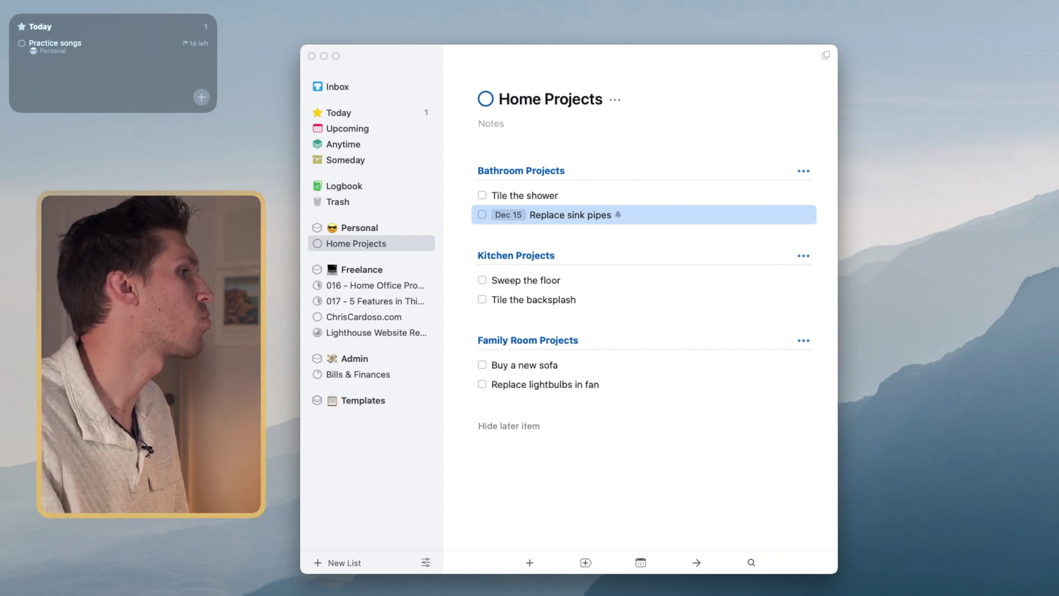
# Move "Replace sink pipes" down through the headings below and bring it back under Bathroom Projects
pyautogui.press('super+Down')
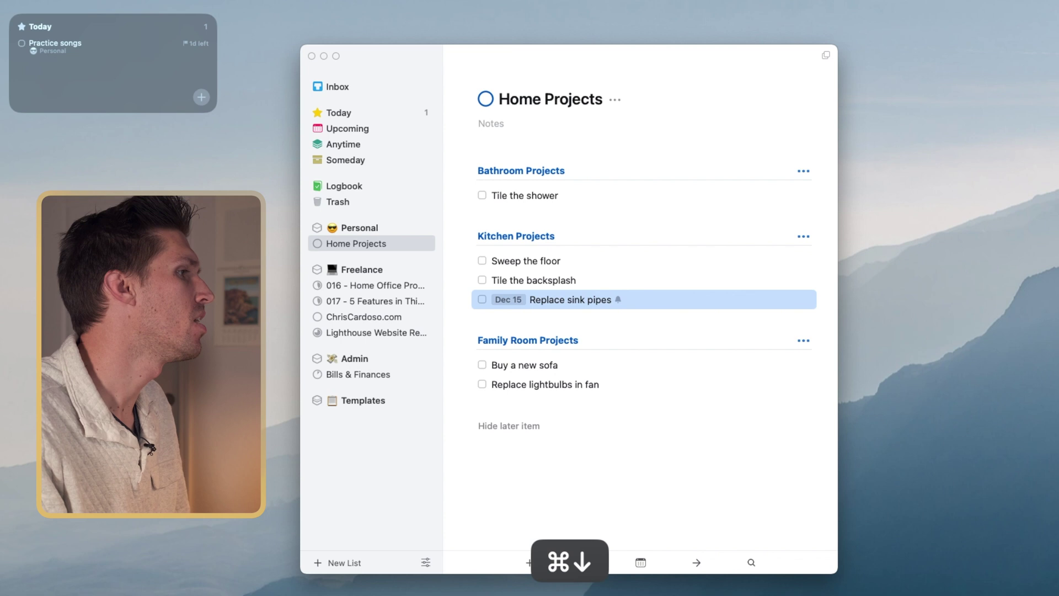
pyautogui.press('super+Down')
pyautogui.press('super+Up')
pyautogui.press('super+Up')
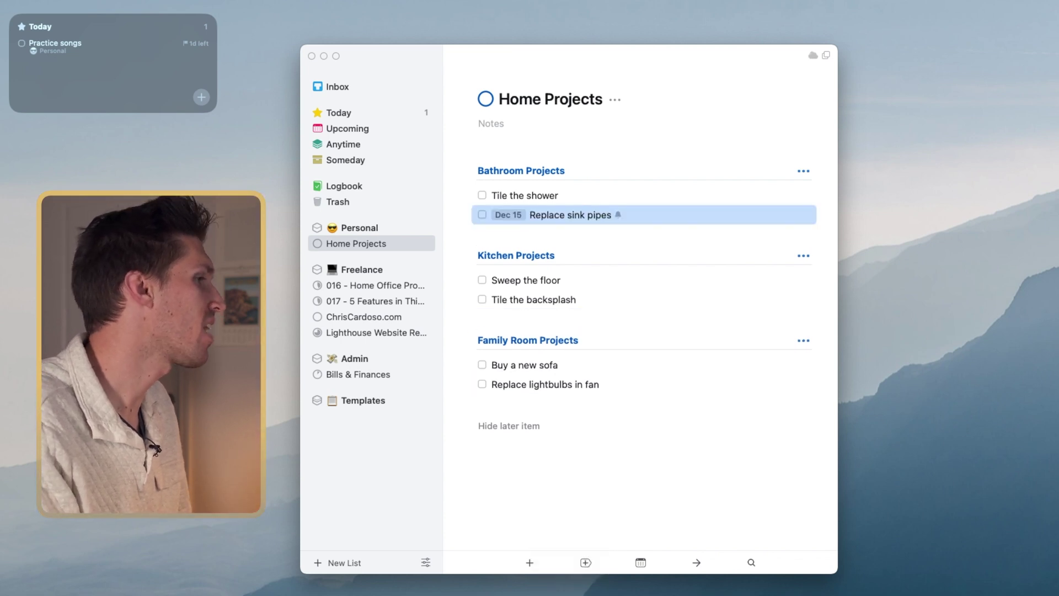
# Hide the sidebar and complete "Tile the shower" from the desktop Today widget
pyautogui.press('super')
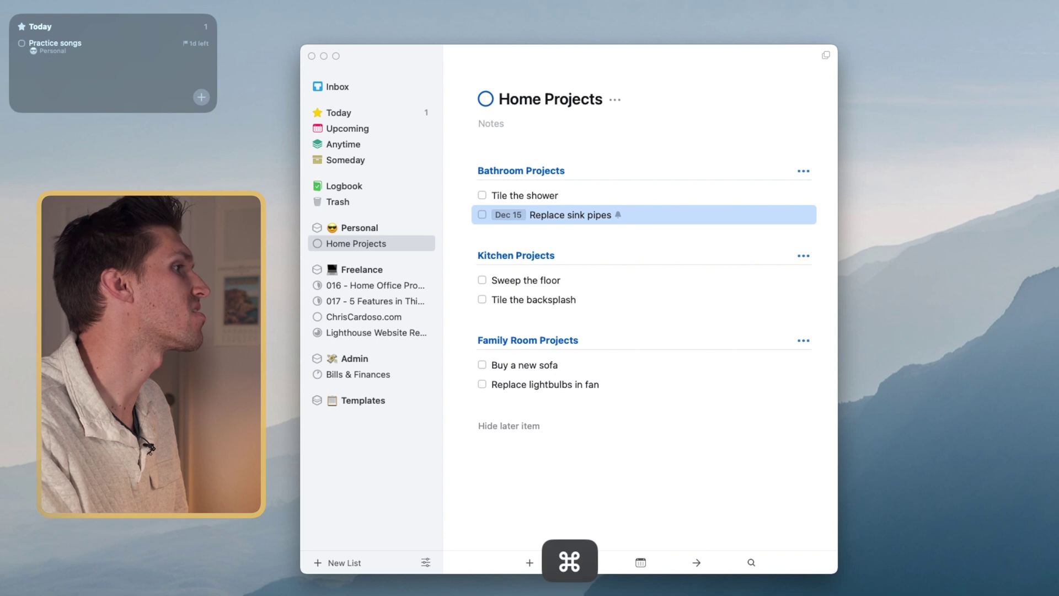
pyautogui.press('super+slash')
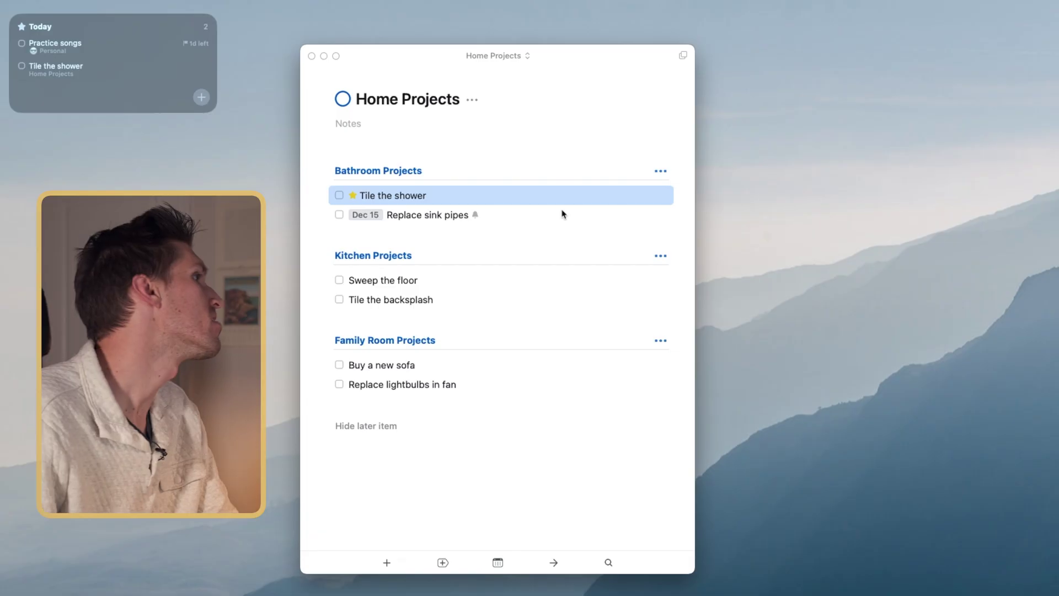
pyautogui.click(80, 109)
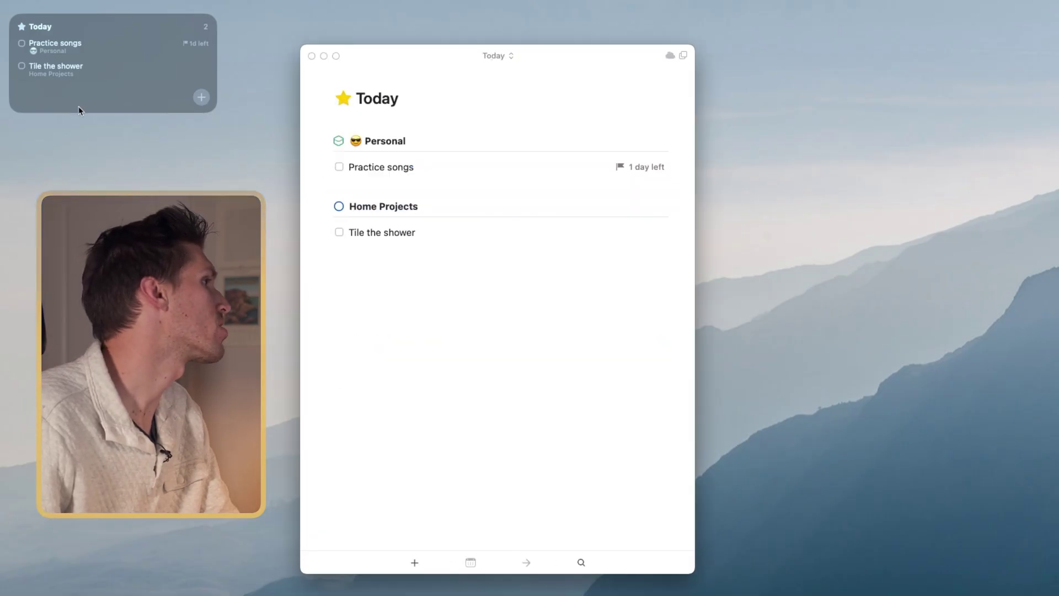
pyautogui.click(22, 66)
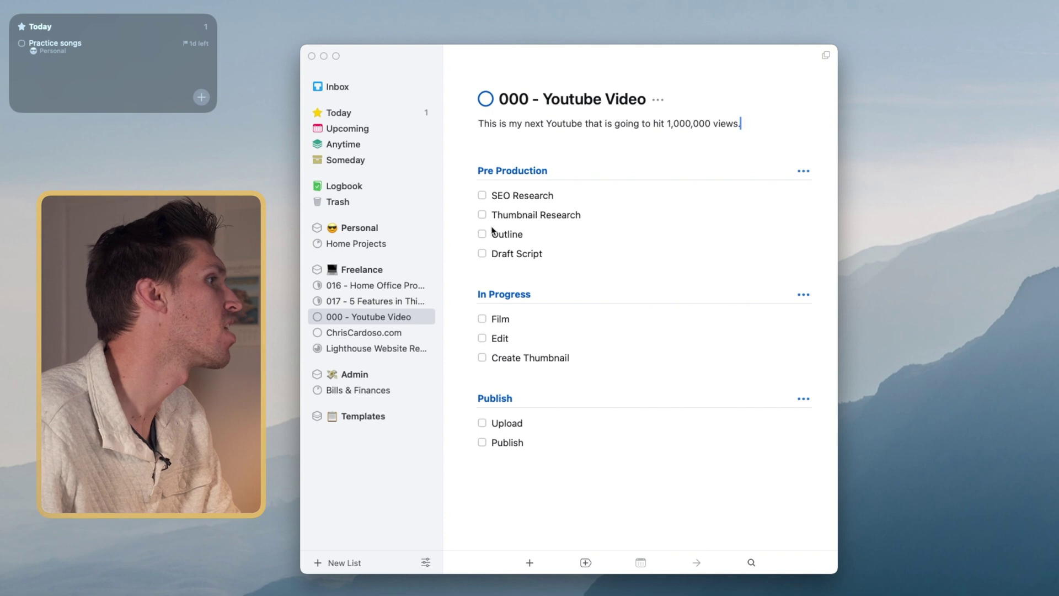
# Mark SEO Research, Thumbnail Research and Outline as completed in the "000 - Youtube Video" project
pyautogui.click(482, 196)
pyautogui.click(482, 215)
pyautogui.click(482, 234)
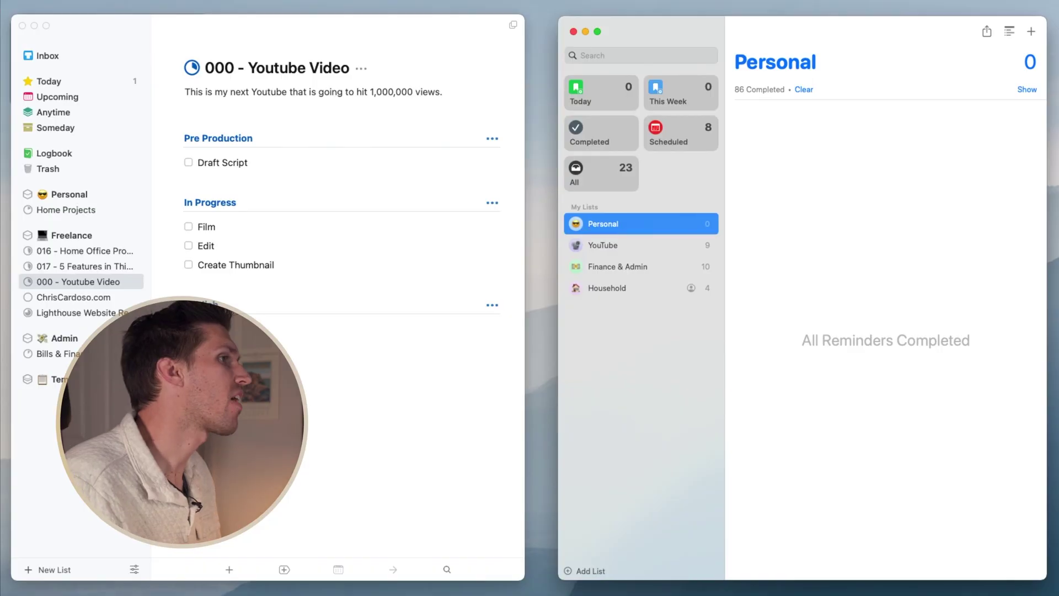
# Switch to Reminders and enter a new reminder "Task tomorrow at 3pm" in the Personal list, trying "Task today" first
pyautogui.click(932, 208)
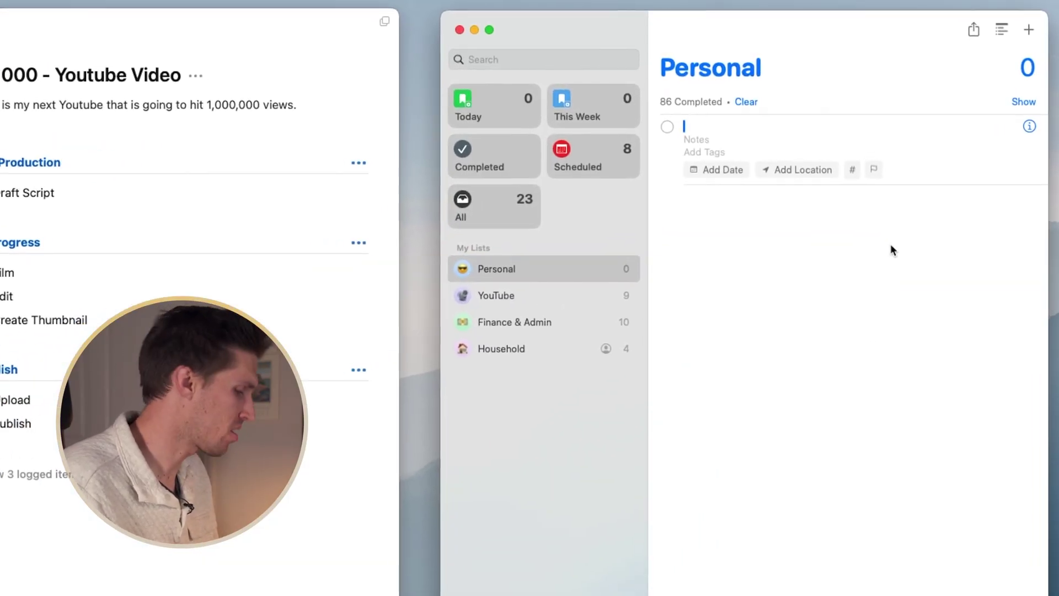
pyautogui.write('Task today')
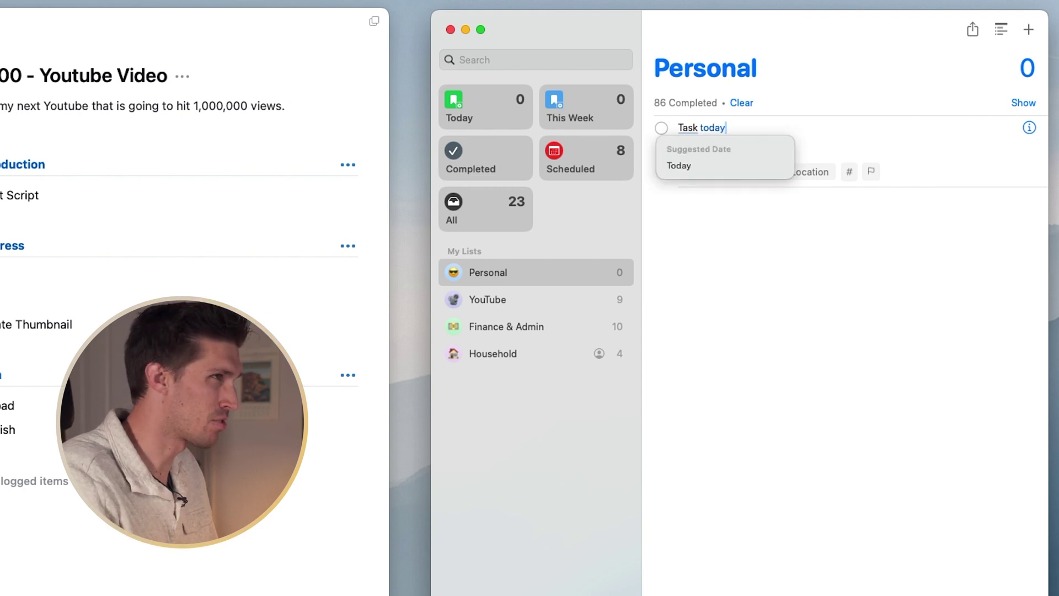
pyautogui.press('Down')
pyautogui.press('BackSpace')
pyautogui.press('BackSpace')
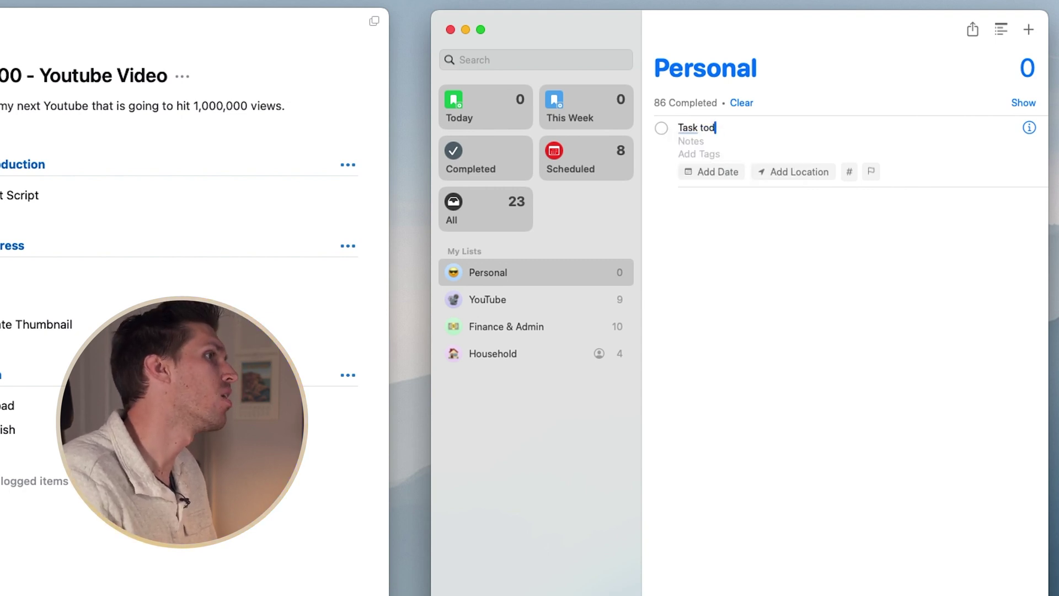
pyautogui.write('morrow')
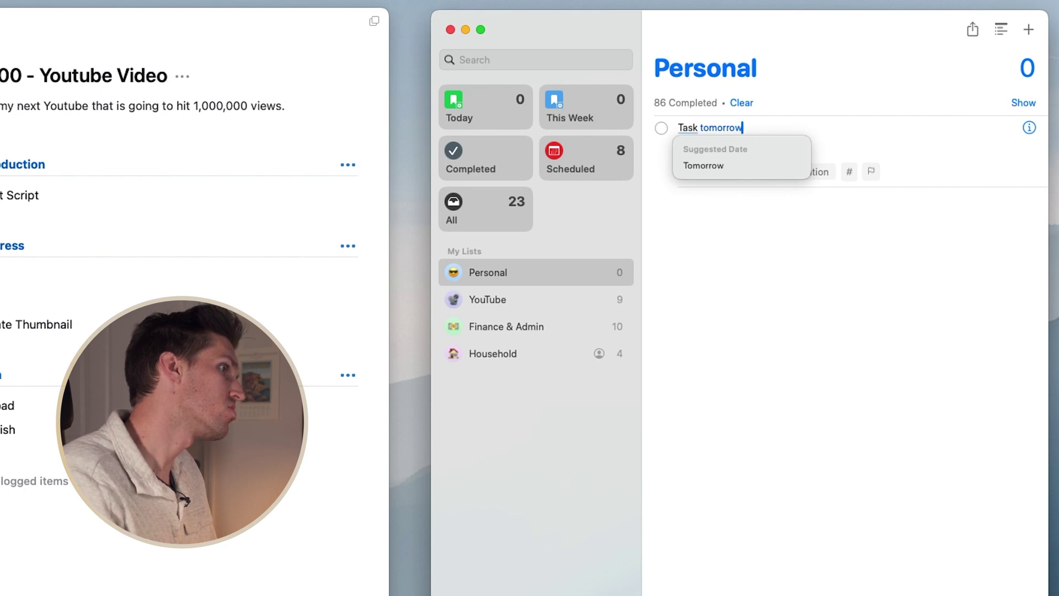
pyautogui.write(' at 3pm')
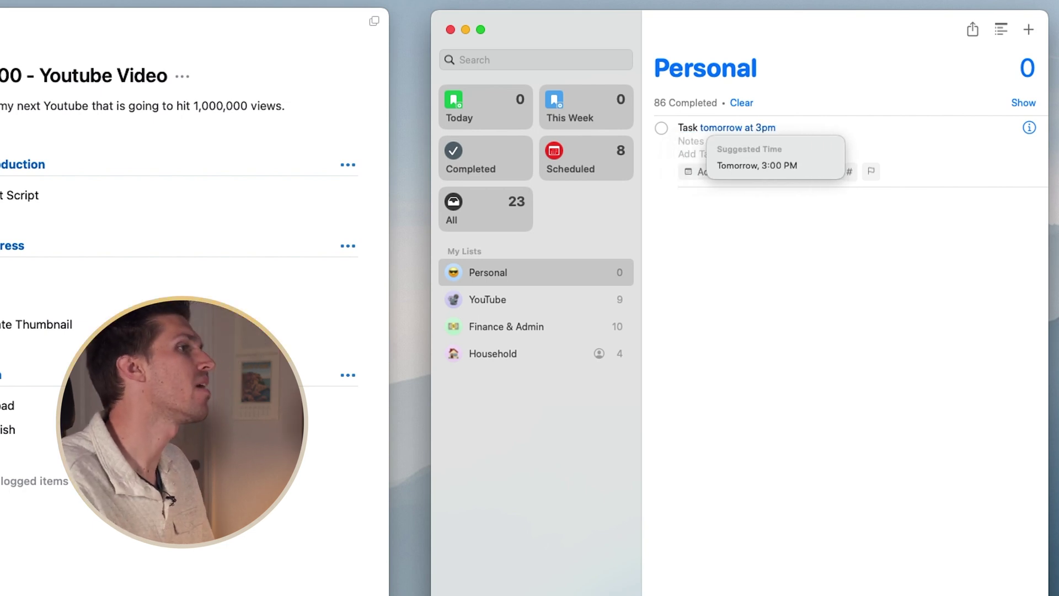
pyautogui.press('Down')
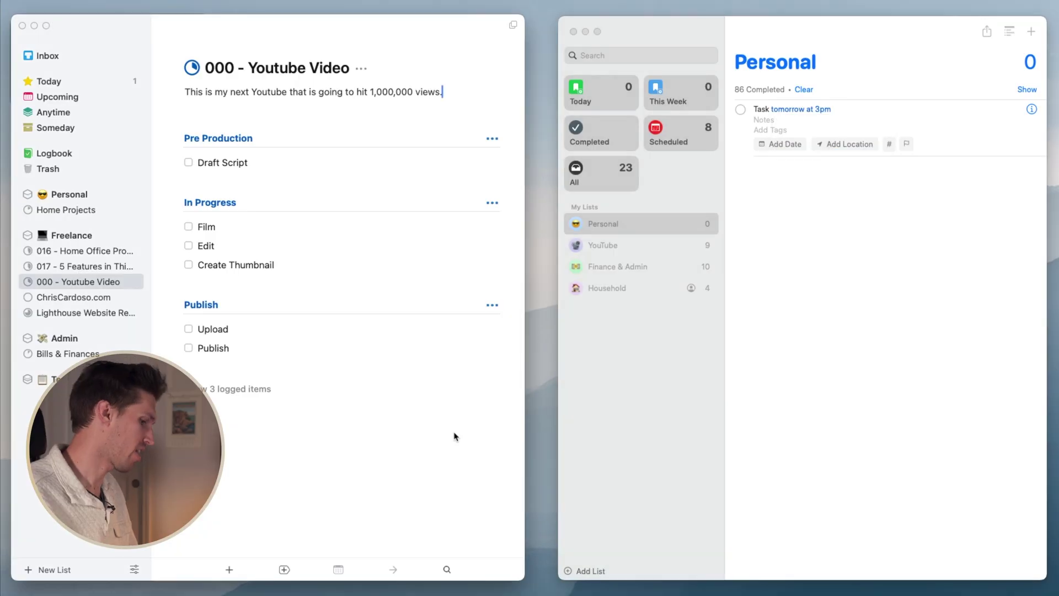
# Switch to Things, add the to-do "Task tomorrow at 3pm" to the Youtube Video project and enter "tomorrow at 3" as its date
pyautogui.press('super+n')
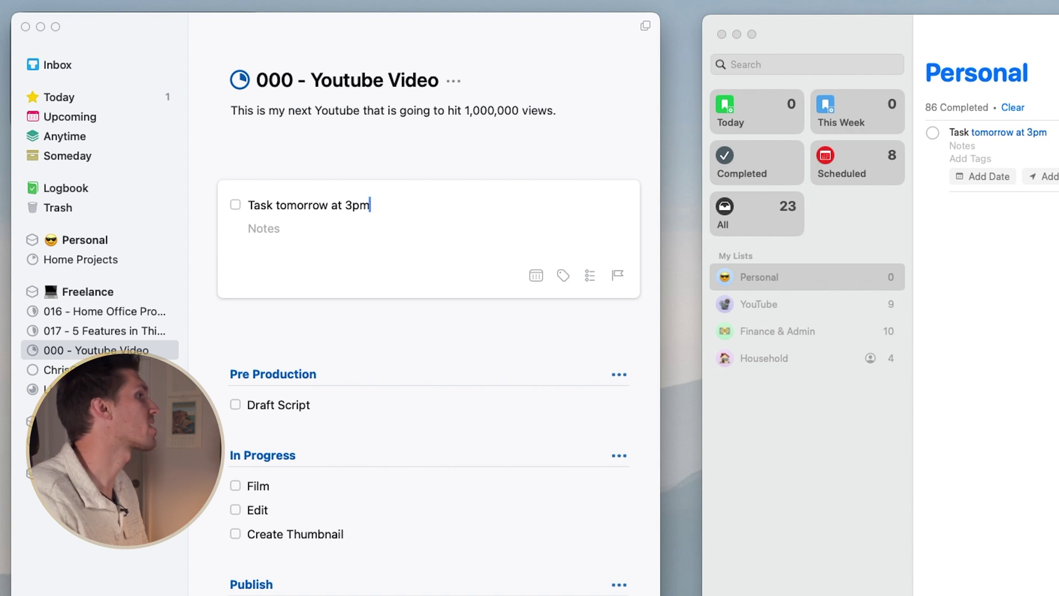
pyautogui.press('super+s')
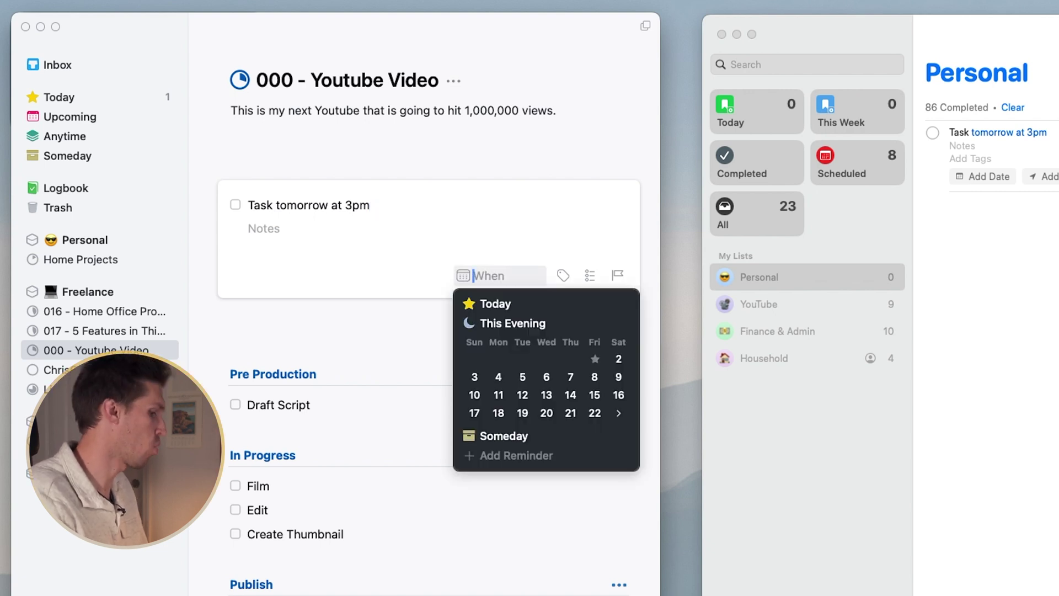
pyautogui.write('tomorrow at 3')
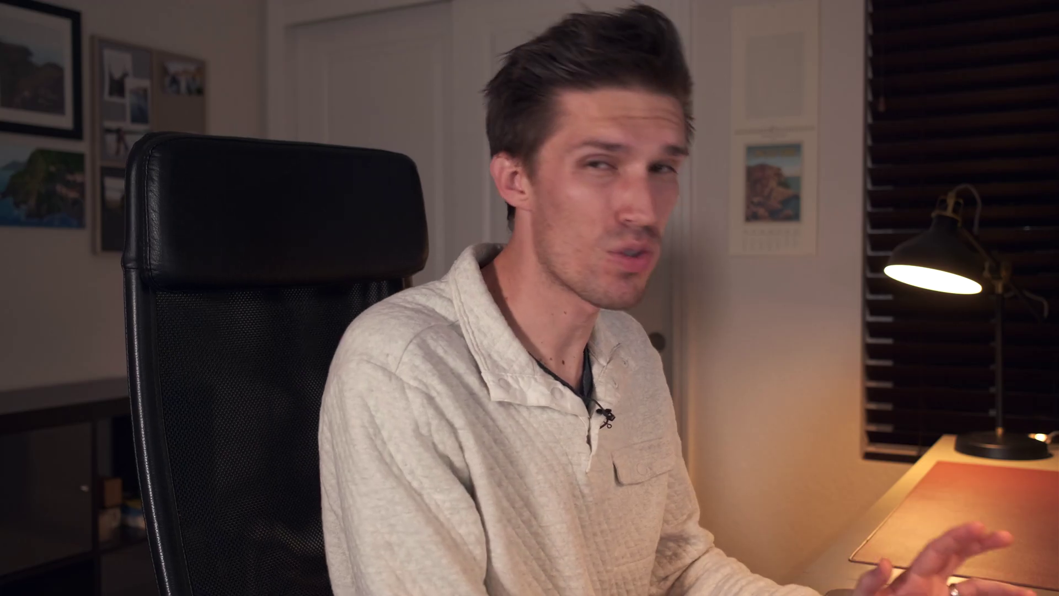
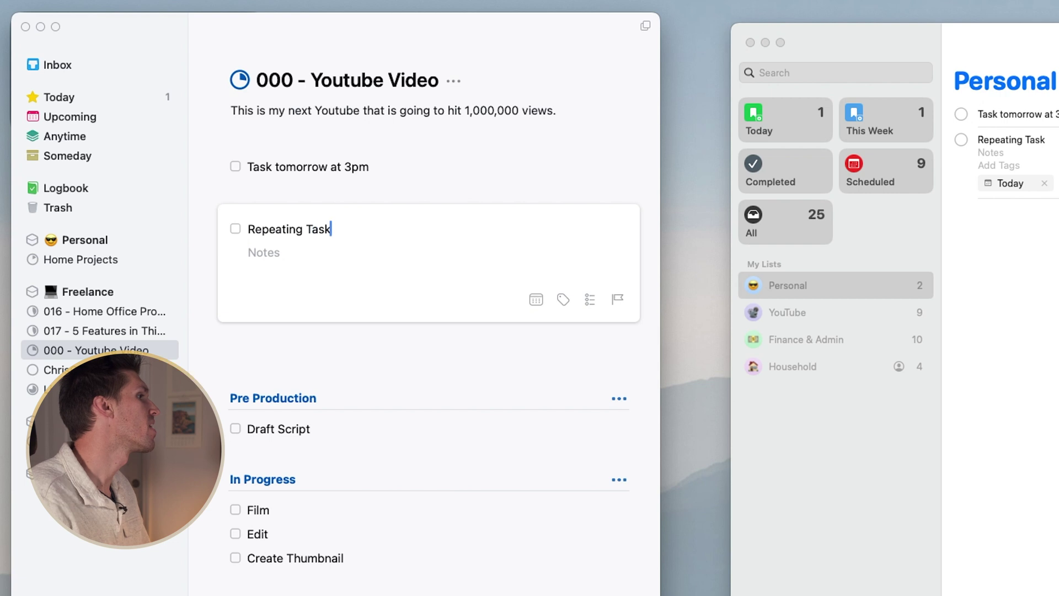
# Inspect the scheduling options of the "Repeating Task" to-do and close it without setting a date
pyautogui.click(536, 301)
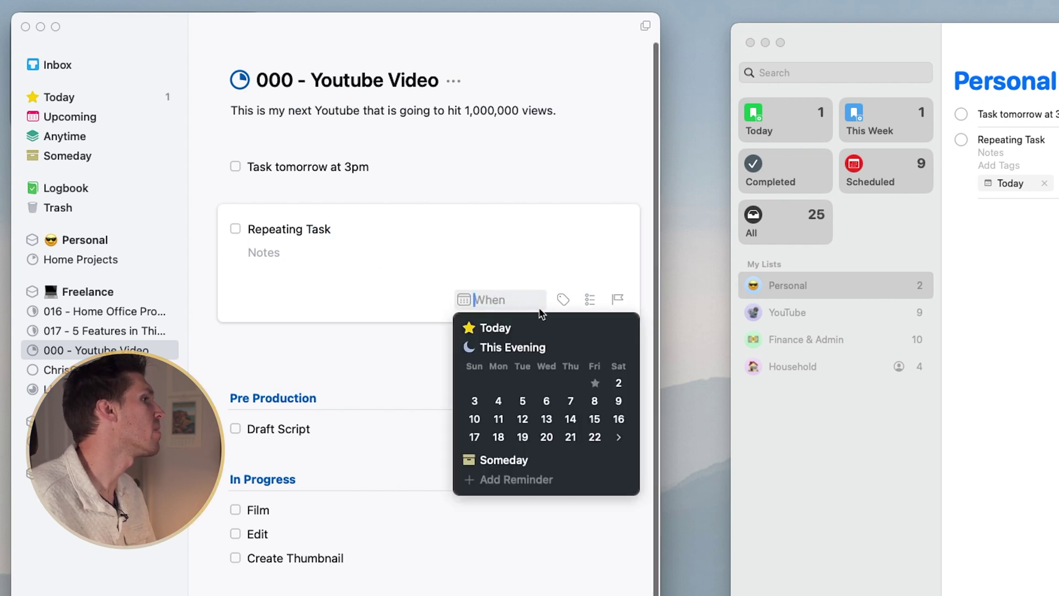
pyautogui.press('Escape')
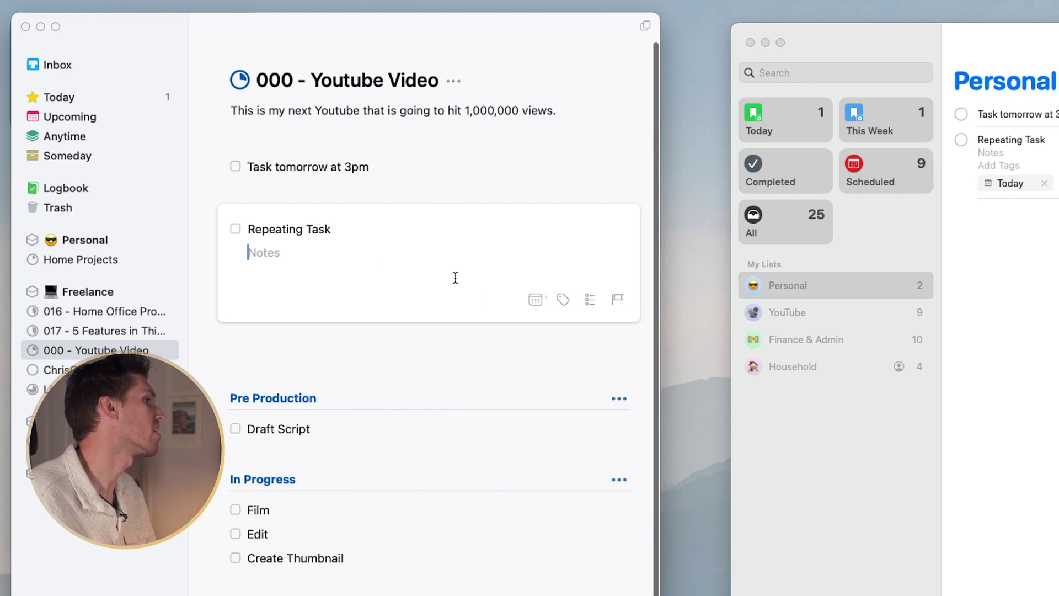
pyautogui.click(429, 355)
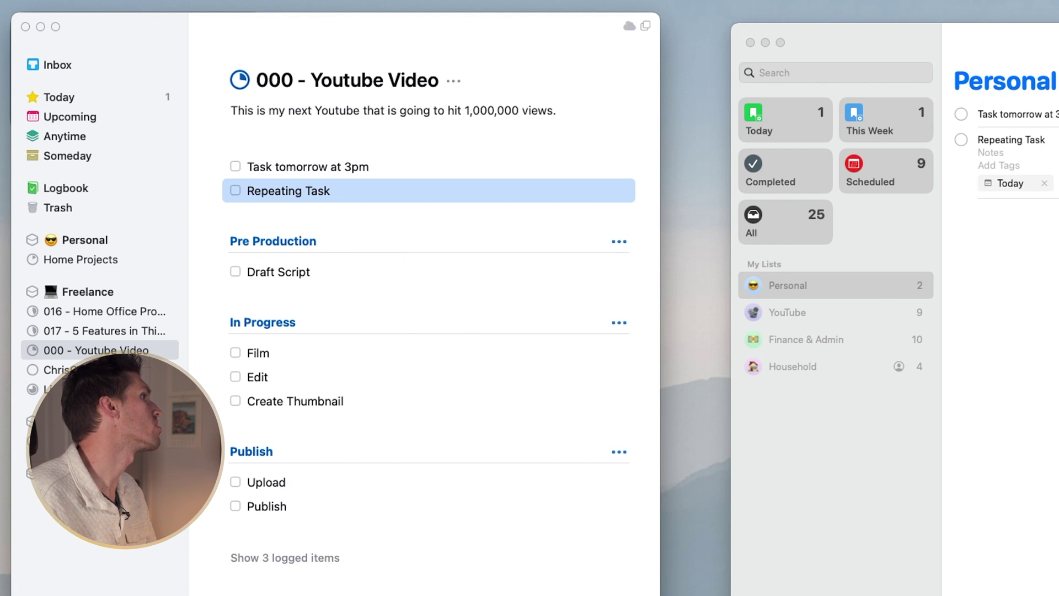
# Start a new repeating to-do set to 1 month after completion with reminders and deadlines, and change its repeat type
pyautogui.click(94, 0)
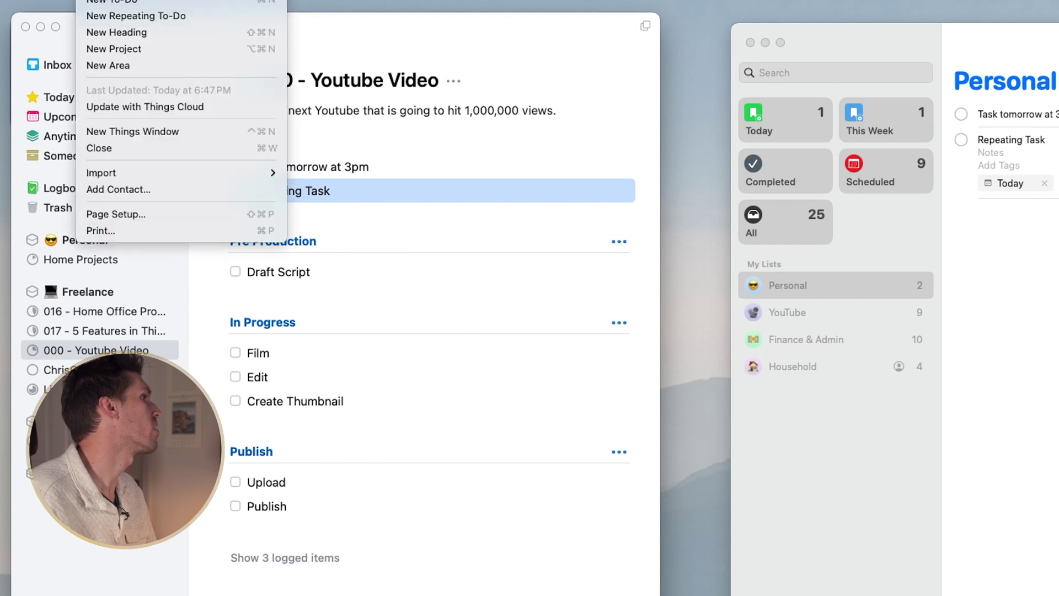
pyautogui.click(102, 17)
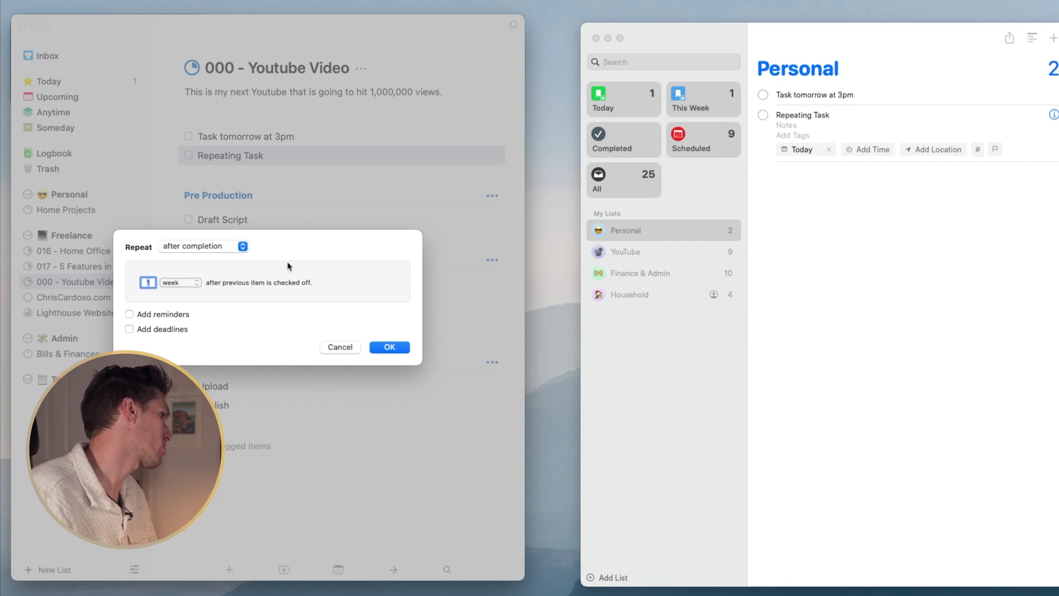
pyautogui.click(190, 283)
pyautogui.click(173, 296)
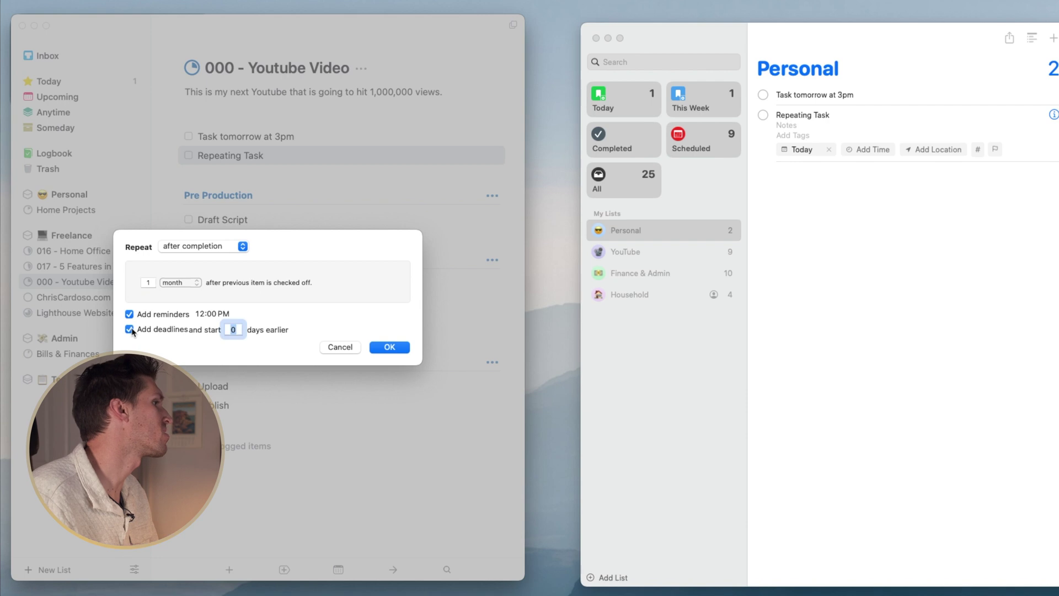
pyautogui.click(229, 248)
pyautogui.click(197, 267)
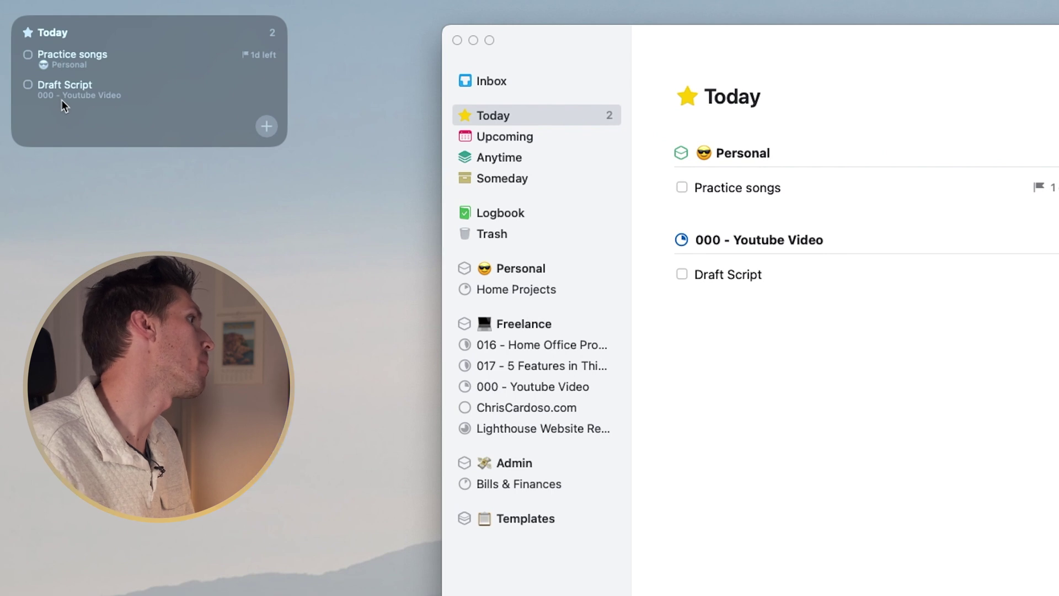
# Complete "Draft Script" from the desktop Today widget and check the Today list on the phone before returning to its home screen
pyautogui.click(27, 85)
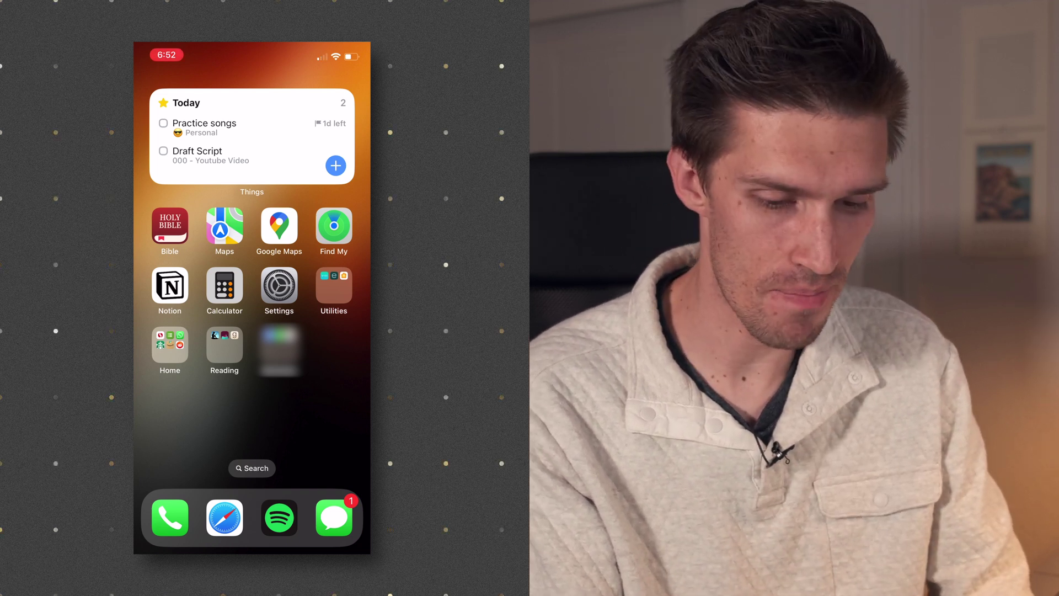
pyautogui.click(186, 102)
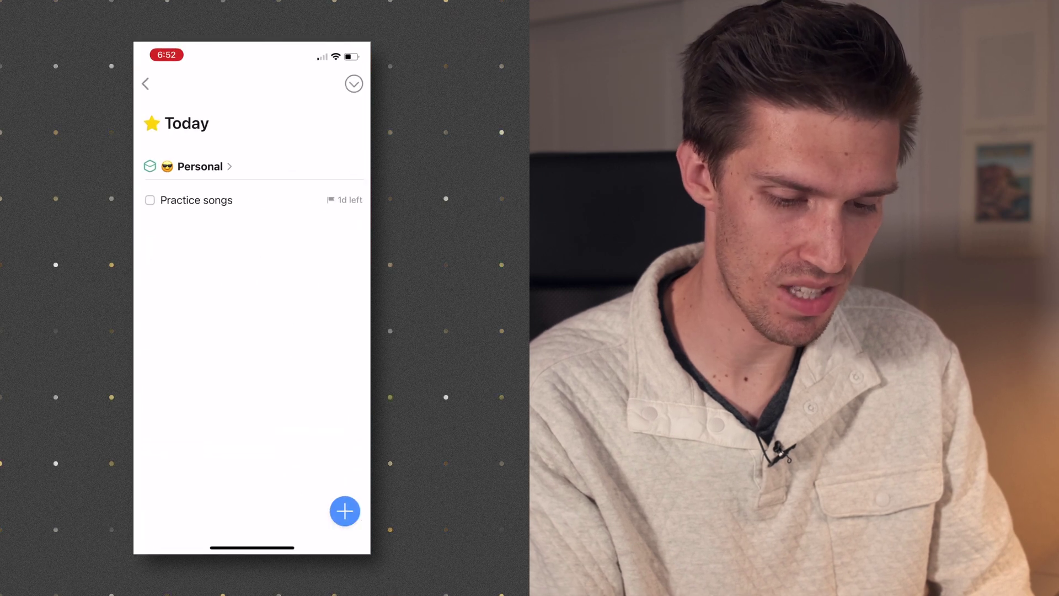
pyautogui.moveTo(253, 547); pyautogui.dragTo(252, 386)
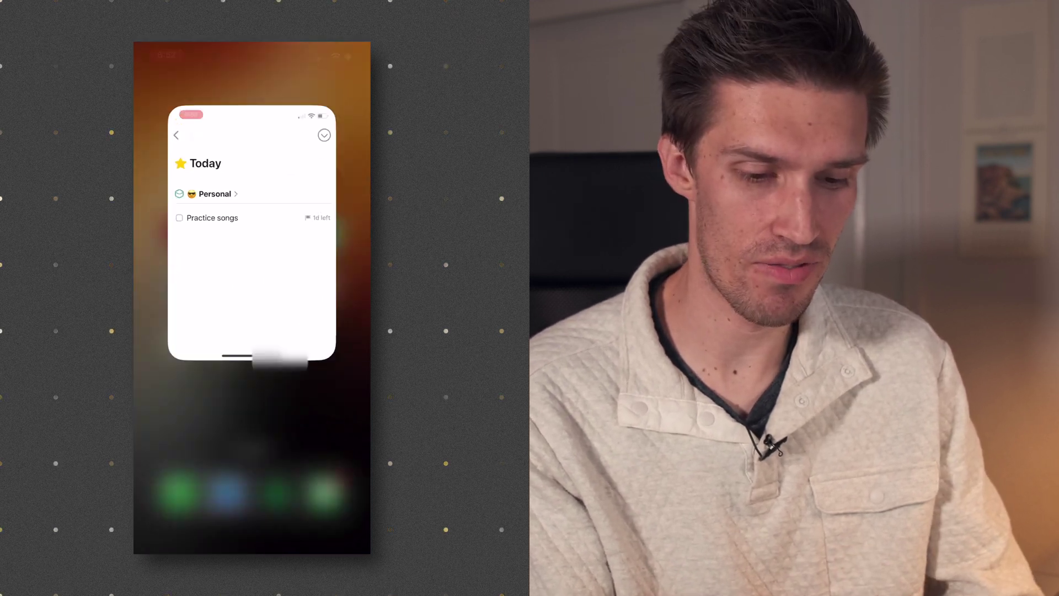